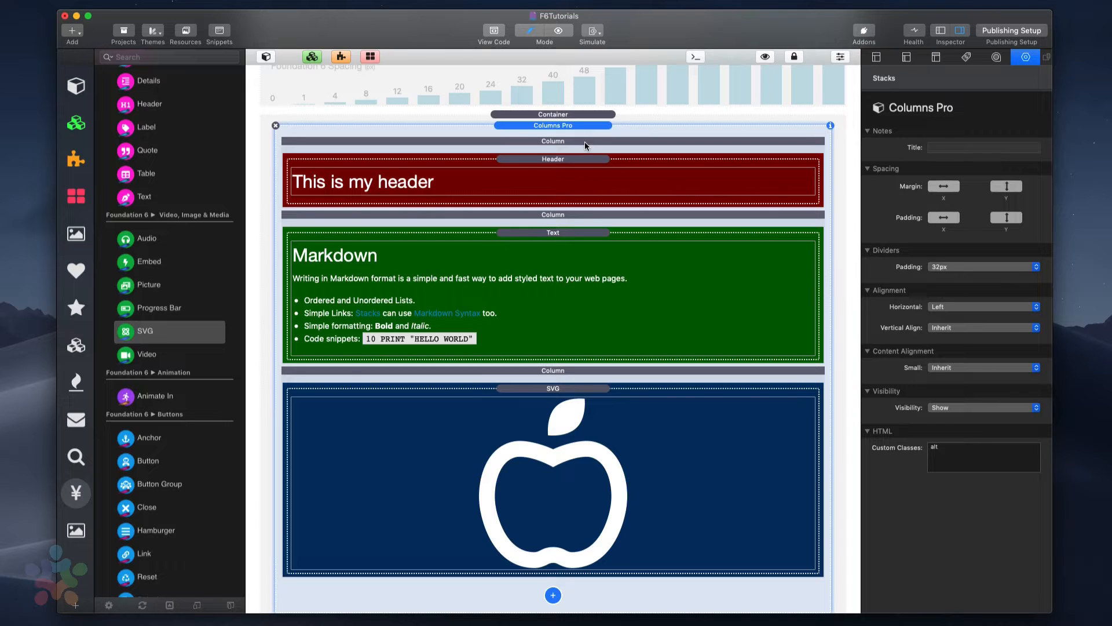
Step: Examine the red, green and blue background swatches in the Site Styles stack
scroll(585, 141, "up", 7)
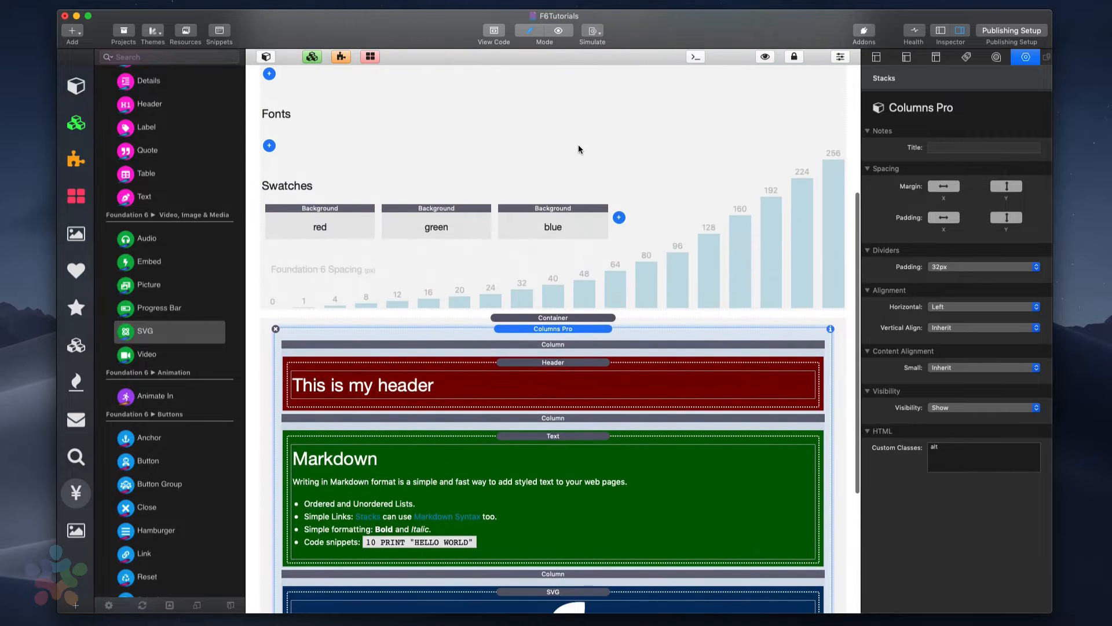
left_click(544, 150)
scroll(443, 159, "up", 8)
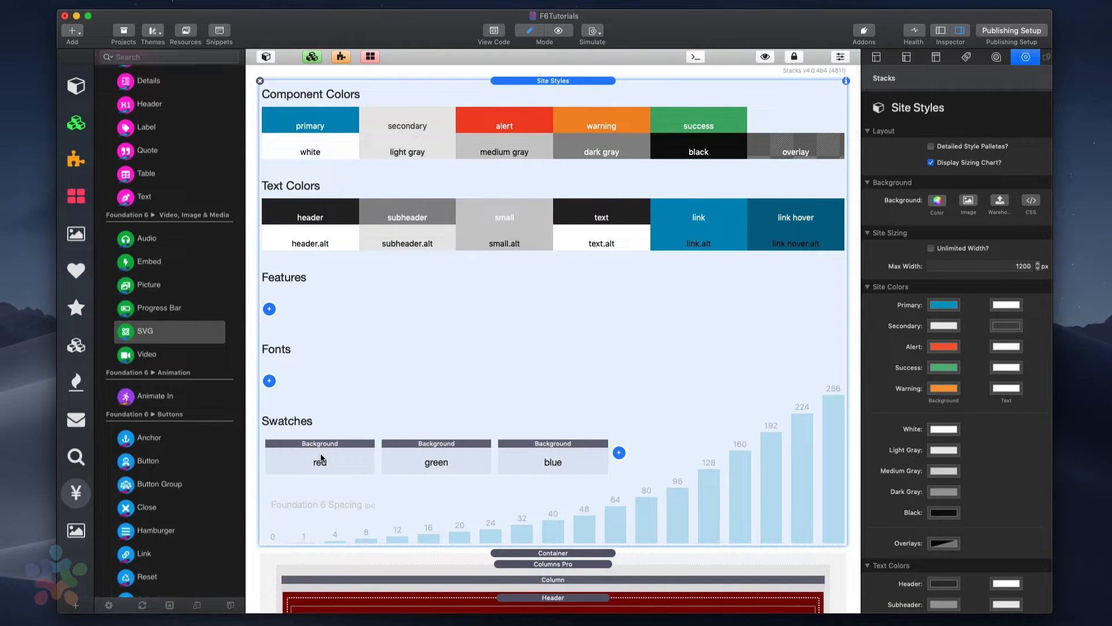
left_click(321, 459)
left_click(443, 447)
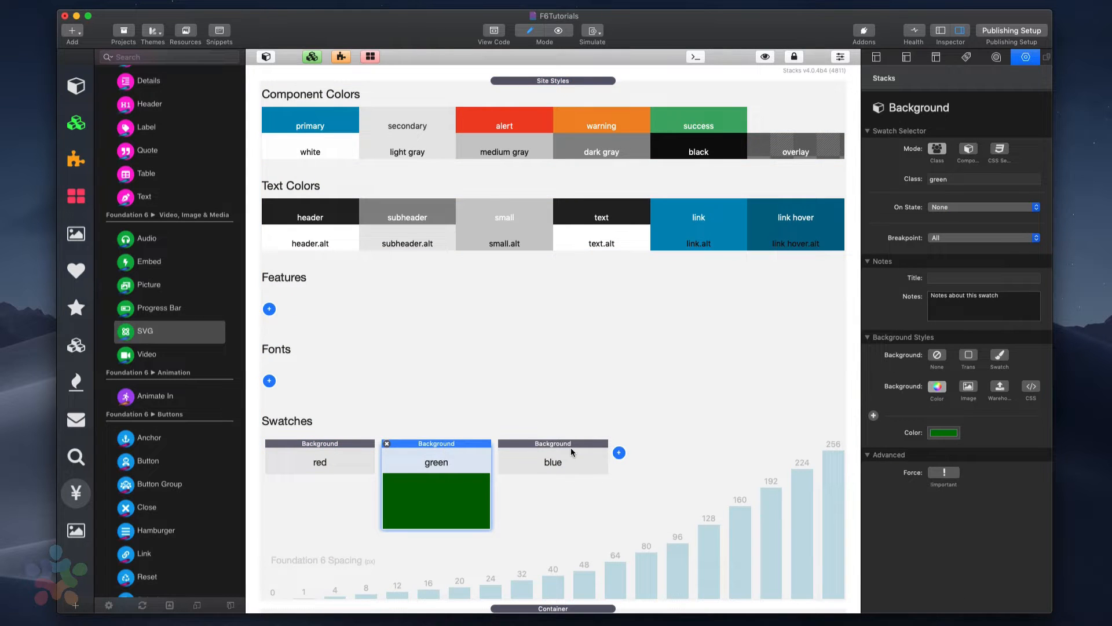
left_click(571, 447)
left_click(295, 454)
left_click(461, 453)
left_click(556, 441)
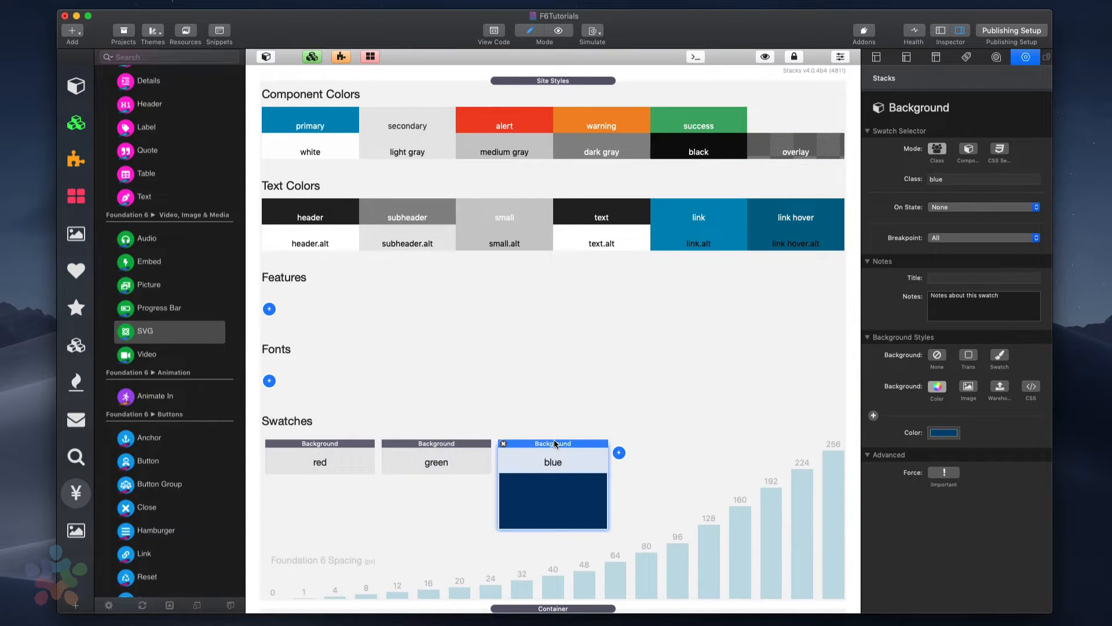
Step: Collapse the Site Styles display and check the custom class assigned to each of the three columns
left_click(553, 362)
left_click(765, 58)
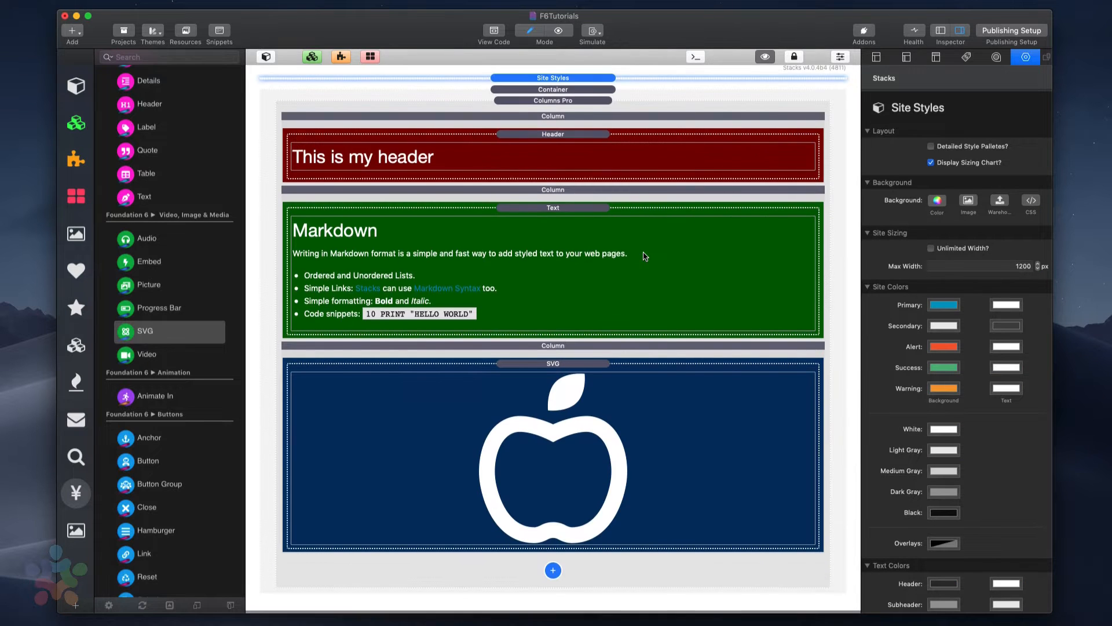
left_click(602, 128)
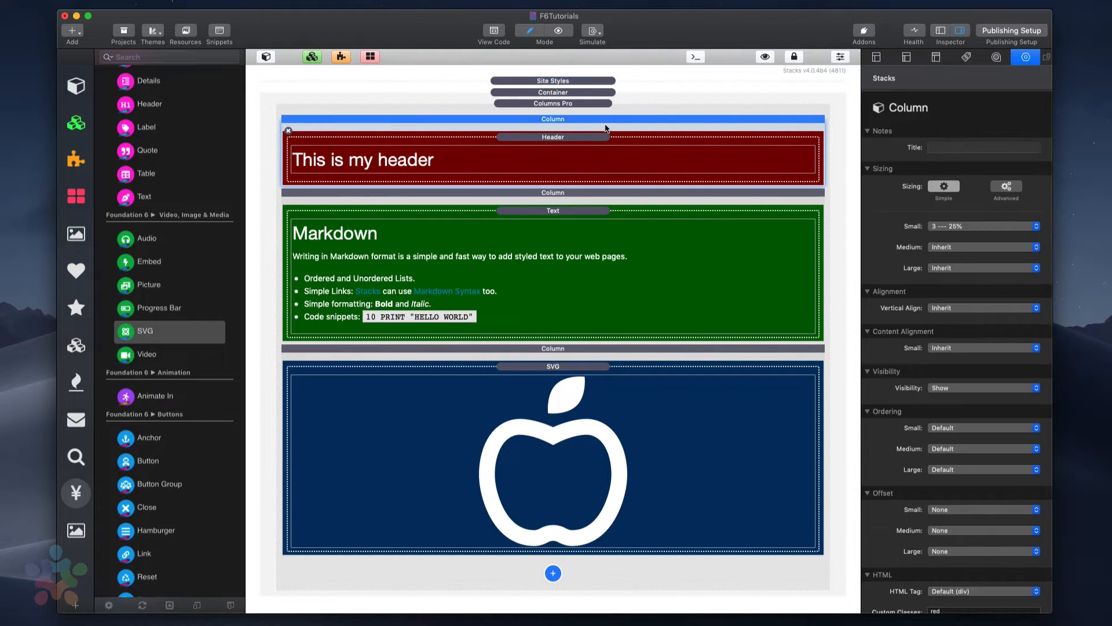
scroll(978, 570, "down", 2)
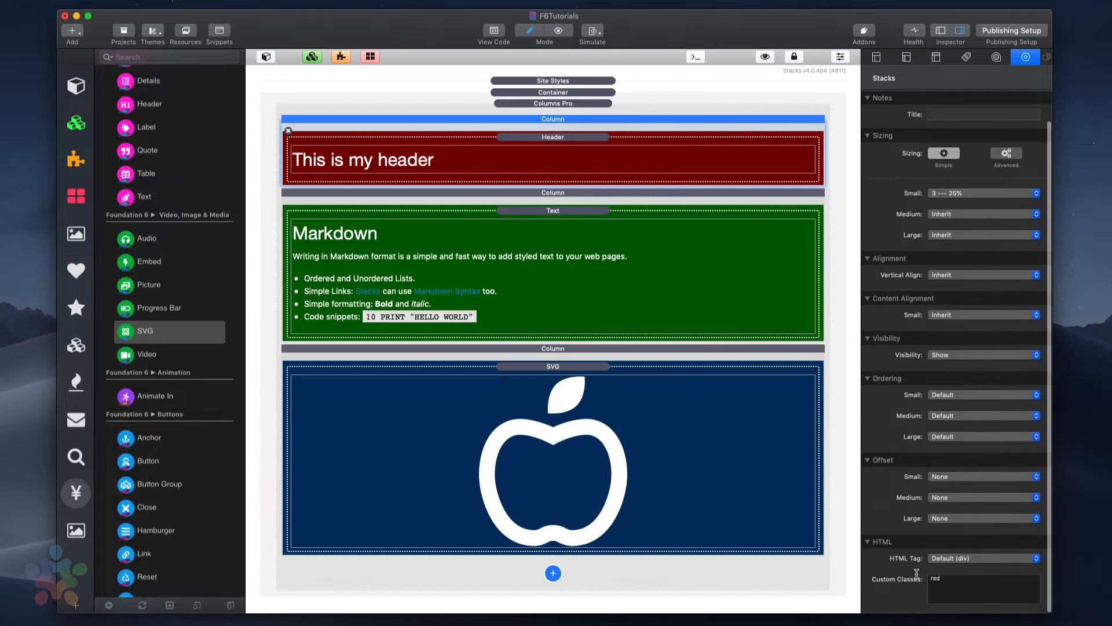
left_click(655, 198)
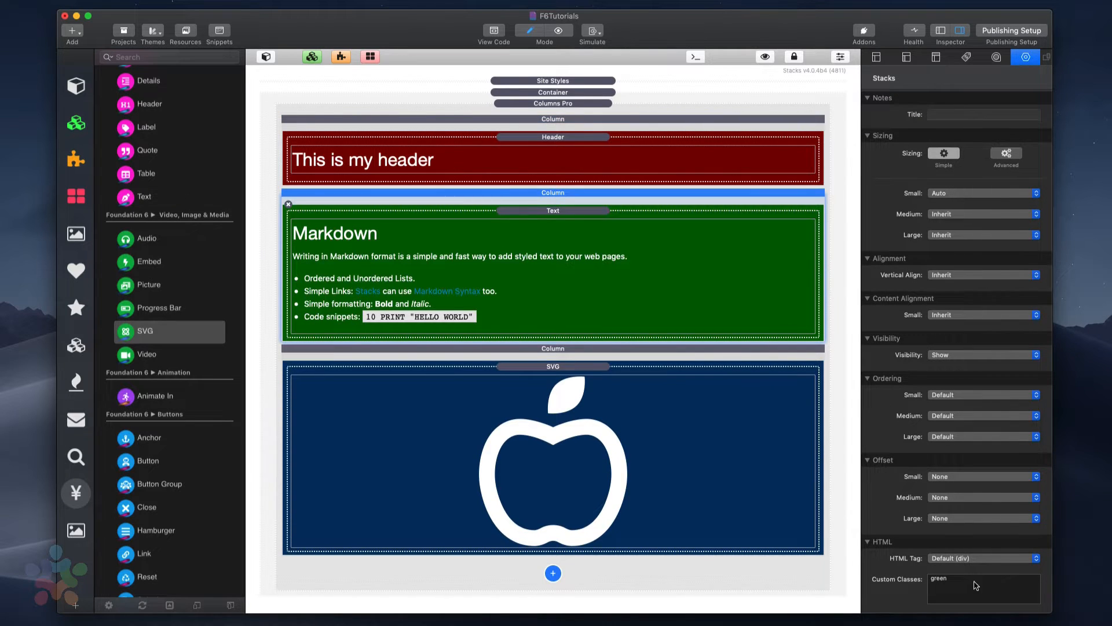
left_click(672, 349)
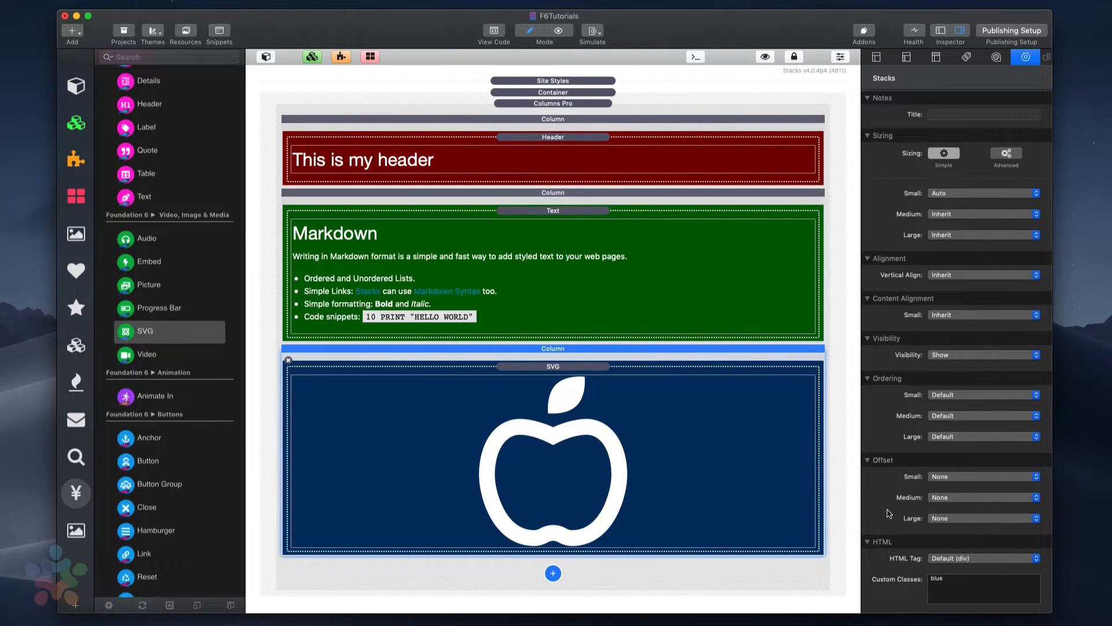
left_click(576, 193)
left_click(585, 119)
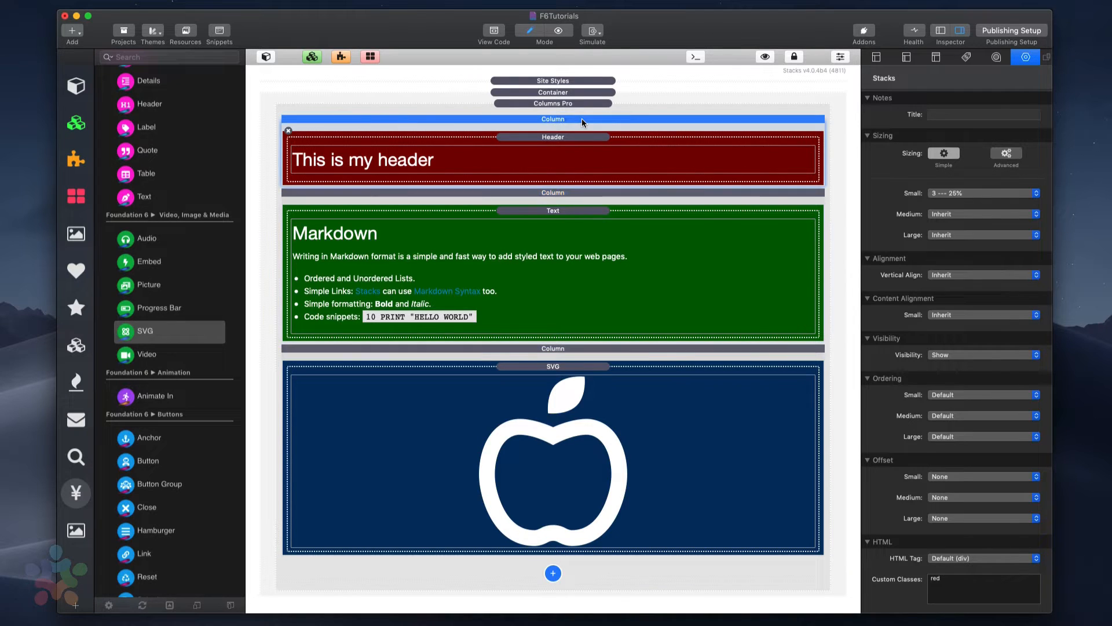
left_click(572, 139)
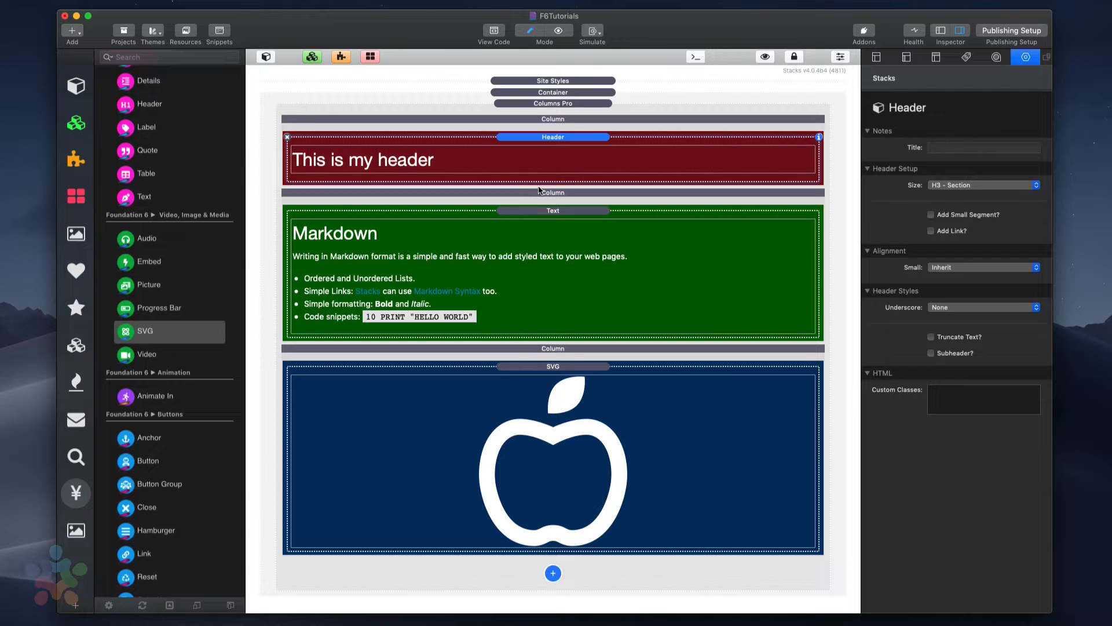
Step: Set the vertical alignment of the Columns Pro stack to Stretch and view it in preview mode
key("super+r")
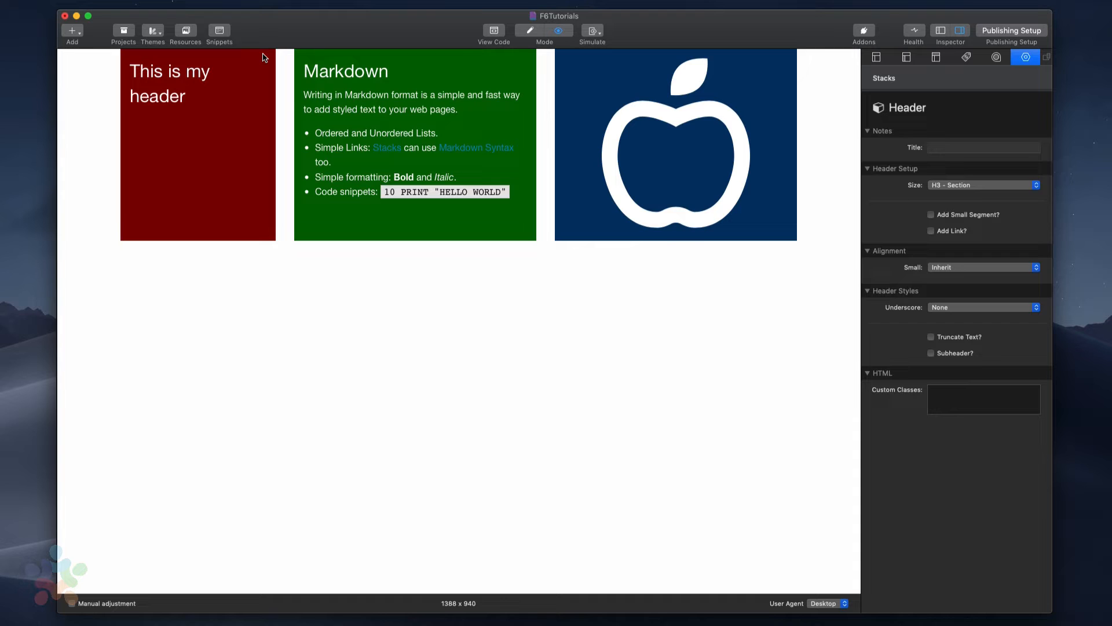
left_click(302, 196)
left_click(976, 328)
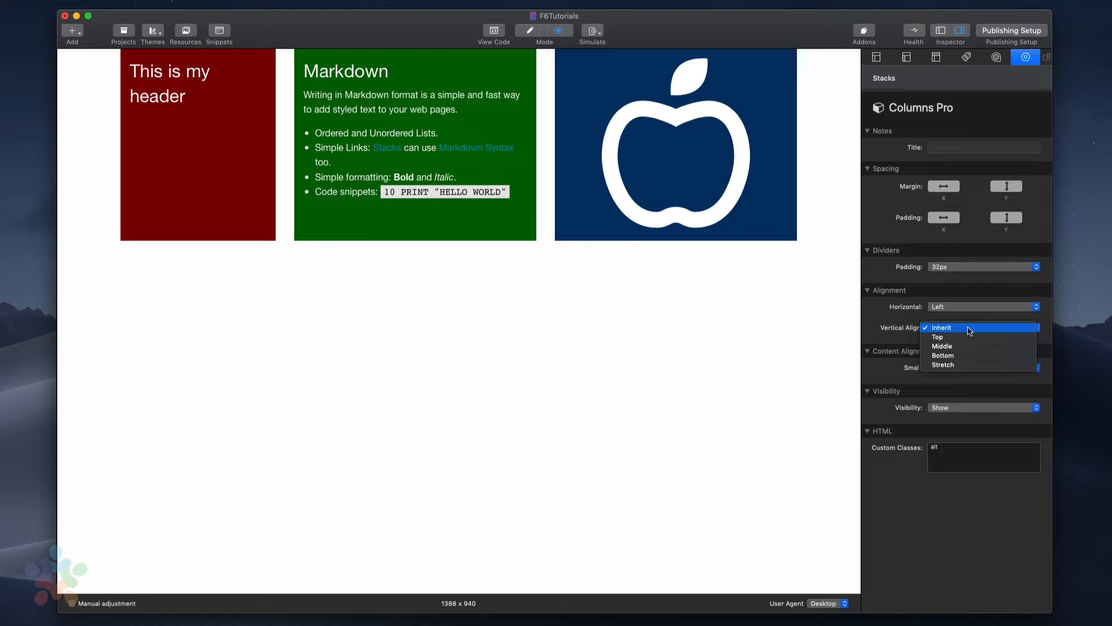
left_click(954, 367)
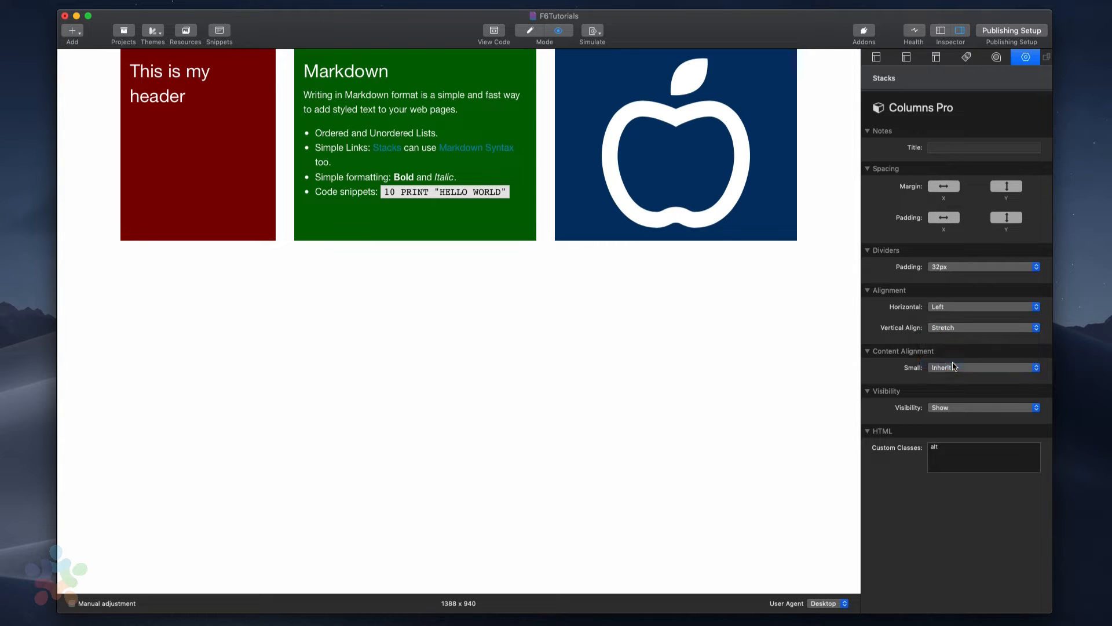
Step: Try the Top, Middle and Bottom vertical alignments on the Columns Pro stack and restore Stretch
left_click(952, 329)
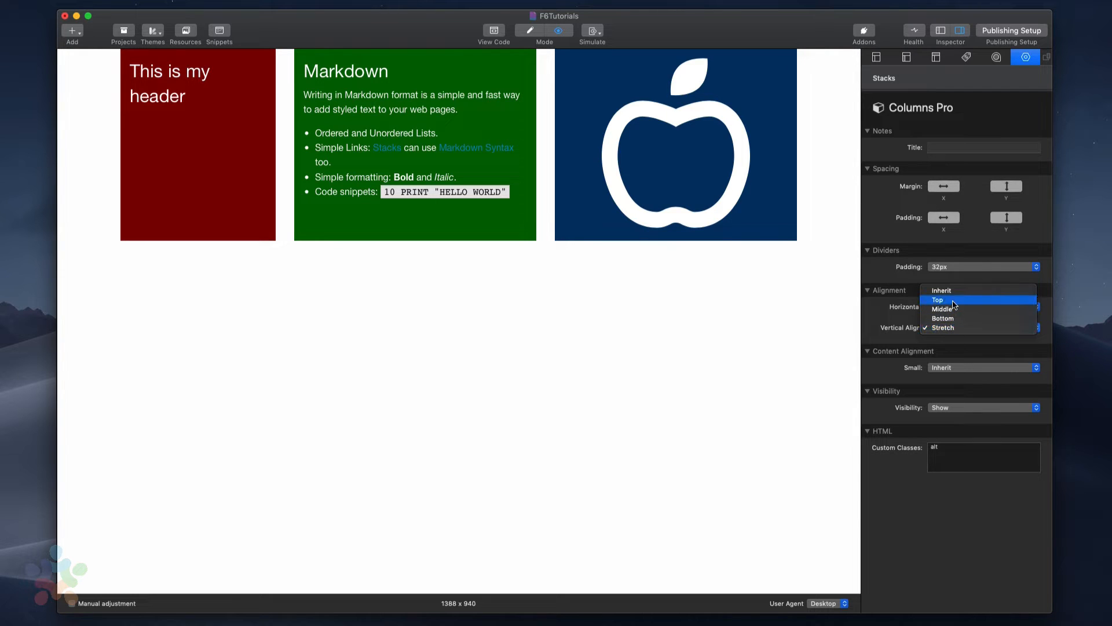
left_click(953, 300)
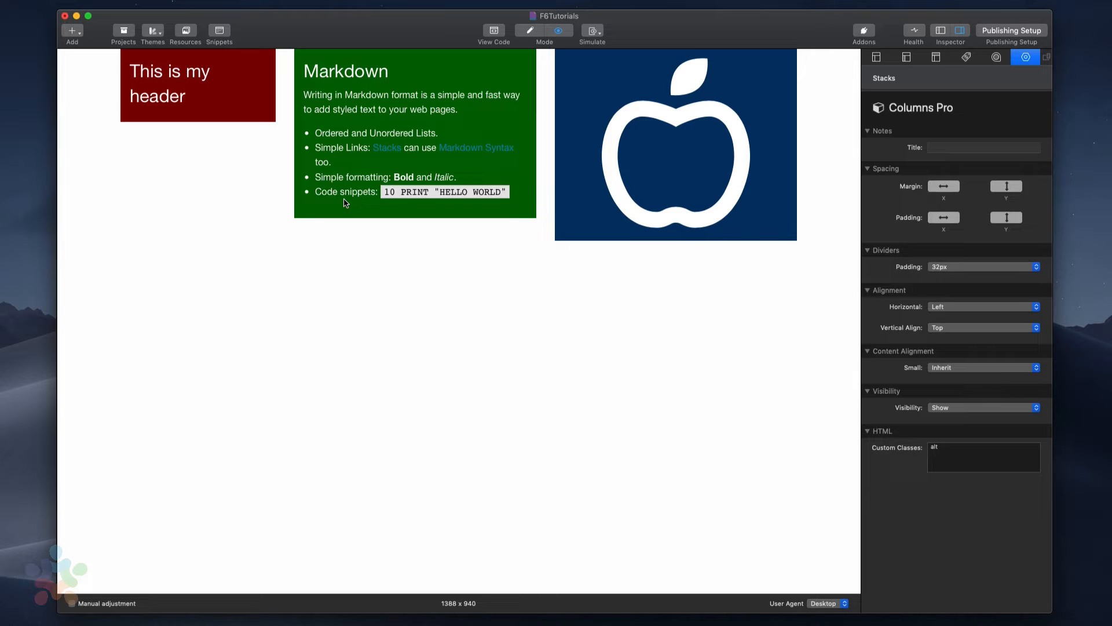
left_click(976, 329)
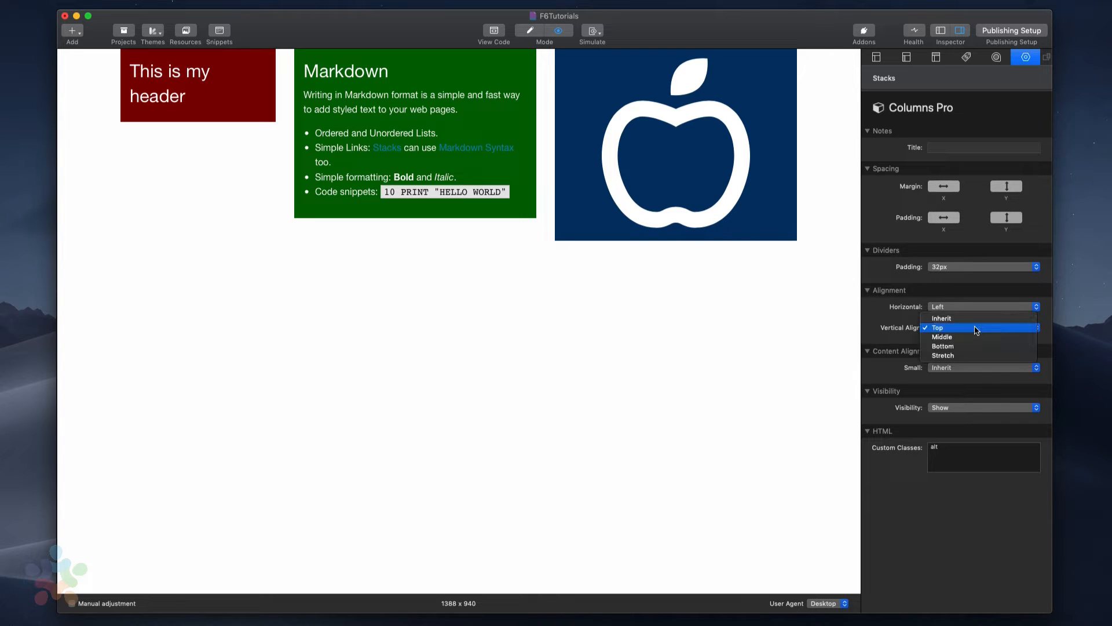
left_click(977, 337)
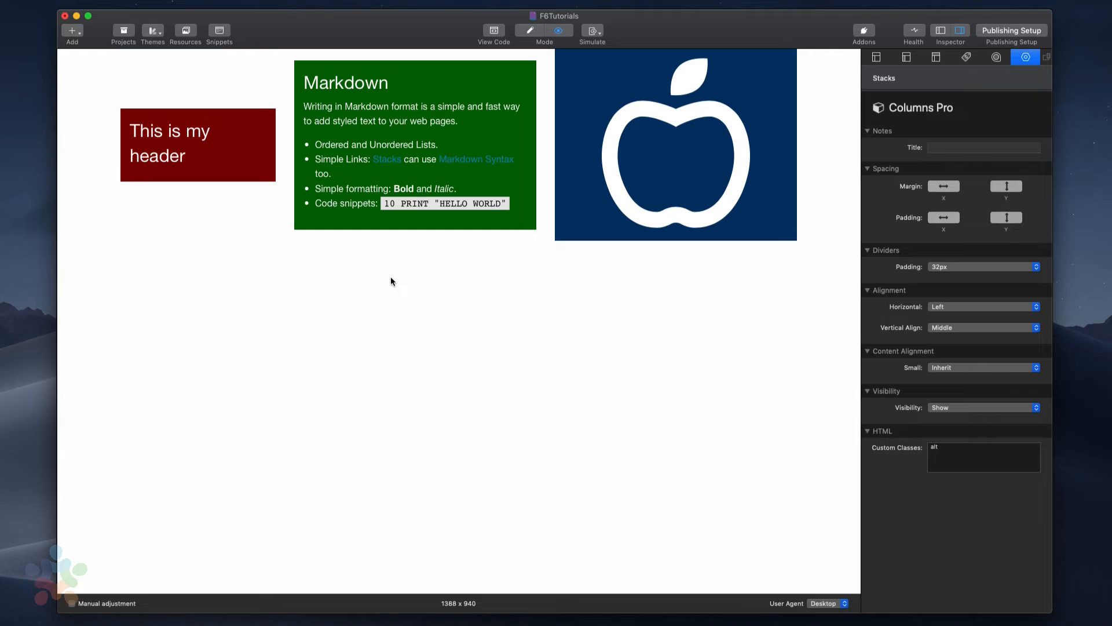
left_click(939, 326)
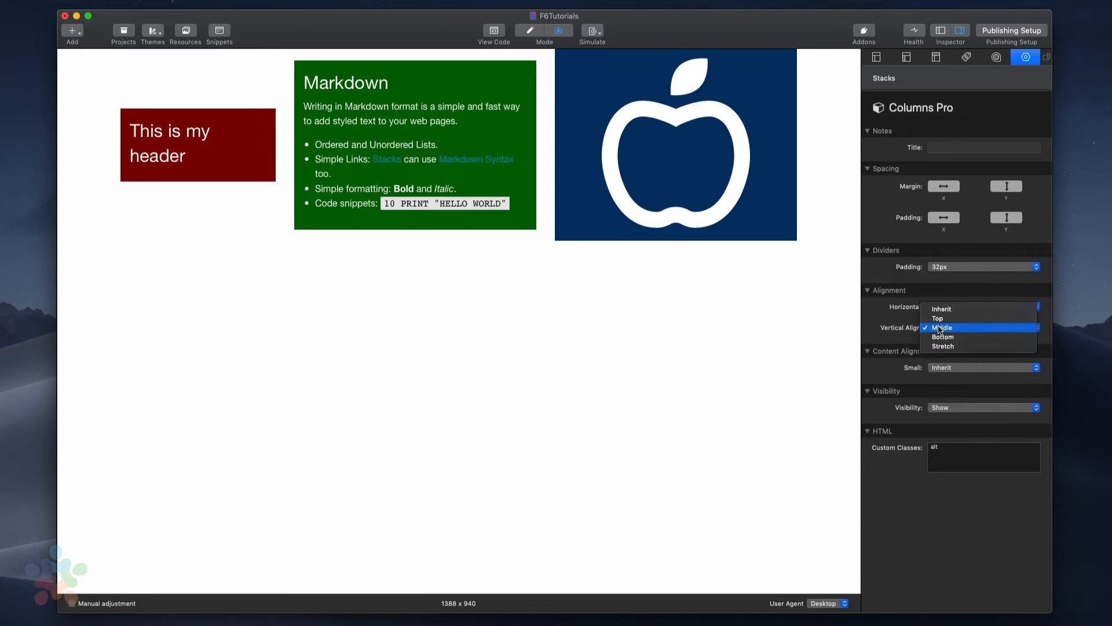
left_click(942, 338)
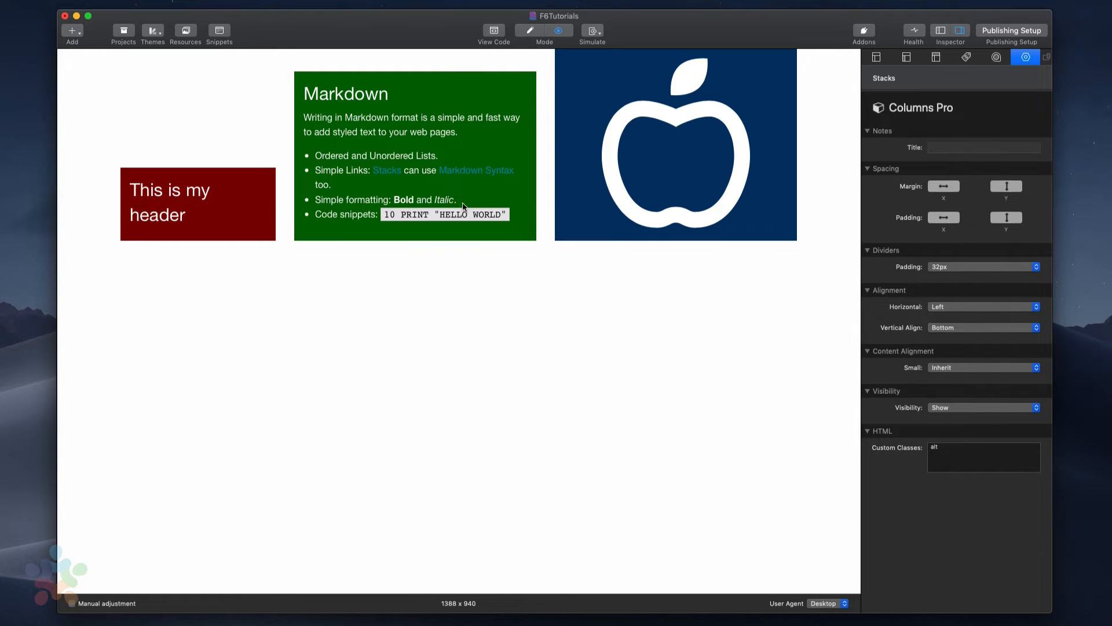
left_click(953, 326)
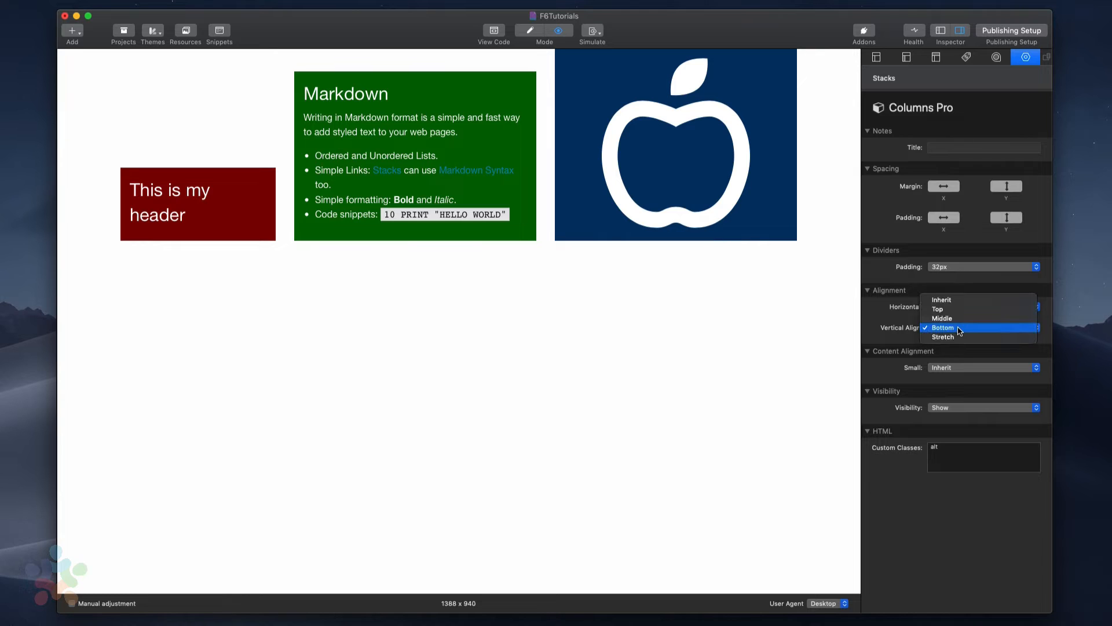
left_click(958, 337)
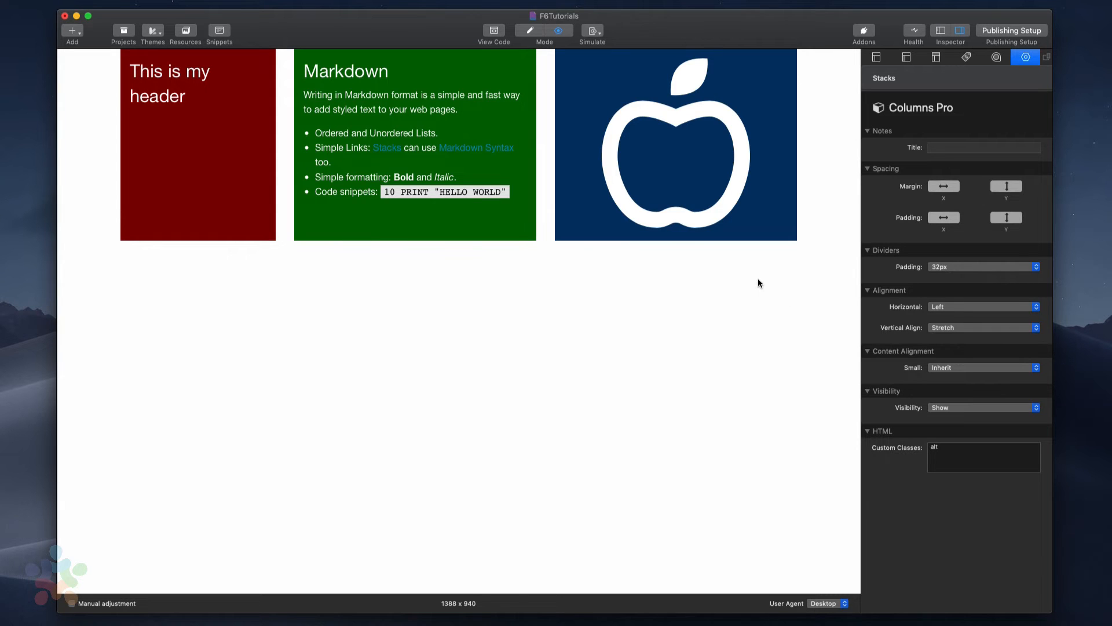
Step: Set the vertical alignment of the red header column to Bottom and preview the page
key("super+r")
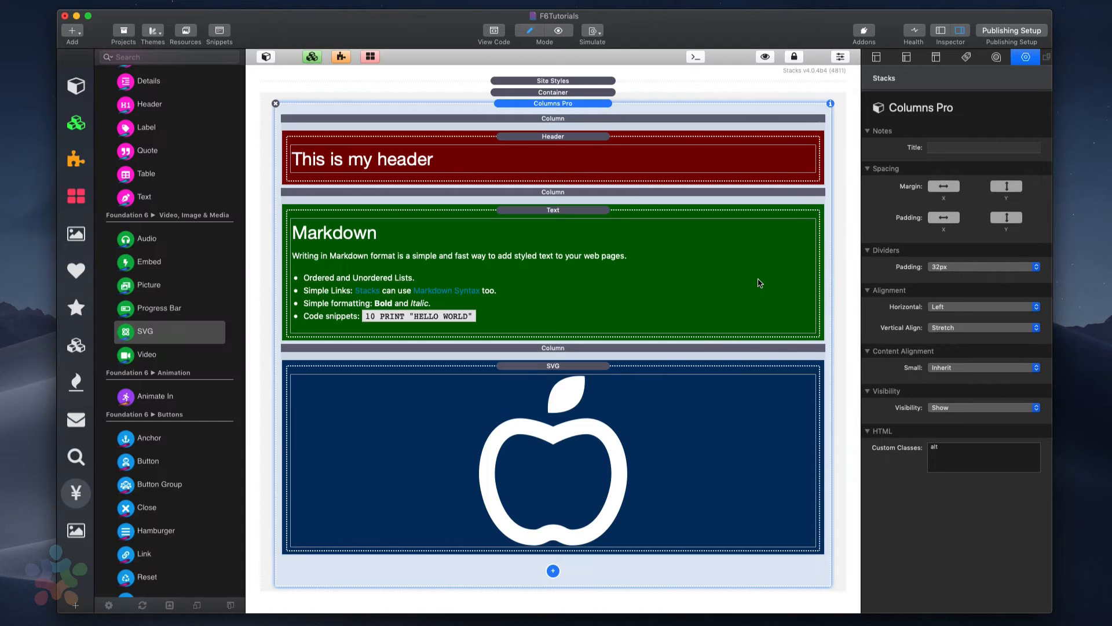
left_click(637, 124)
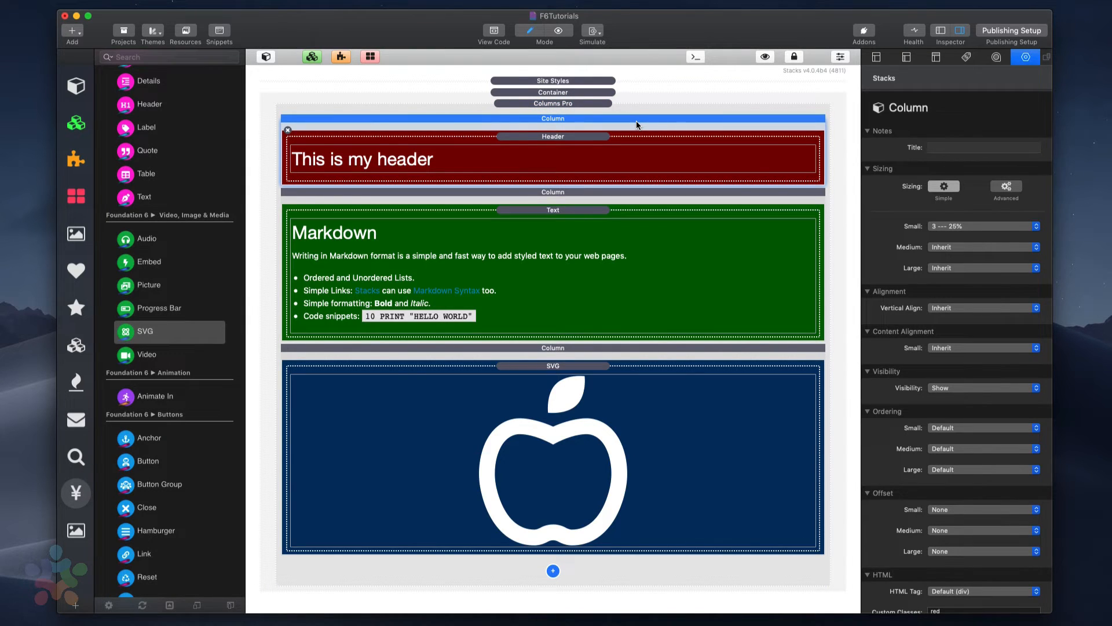
left_click(956, 307)
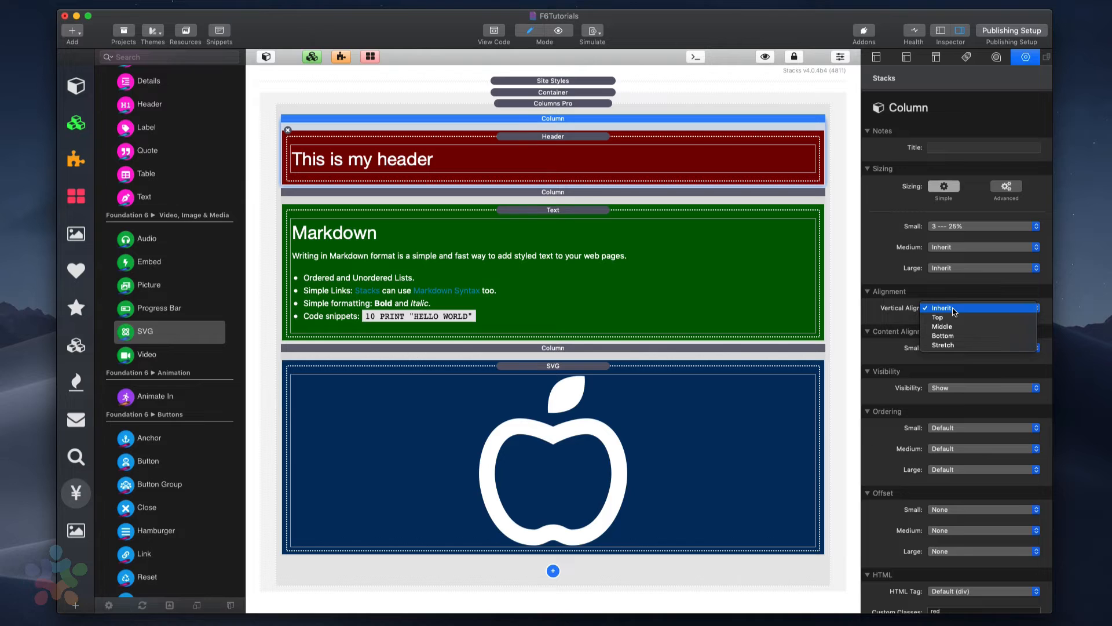
left_click(954, 336)
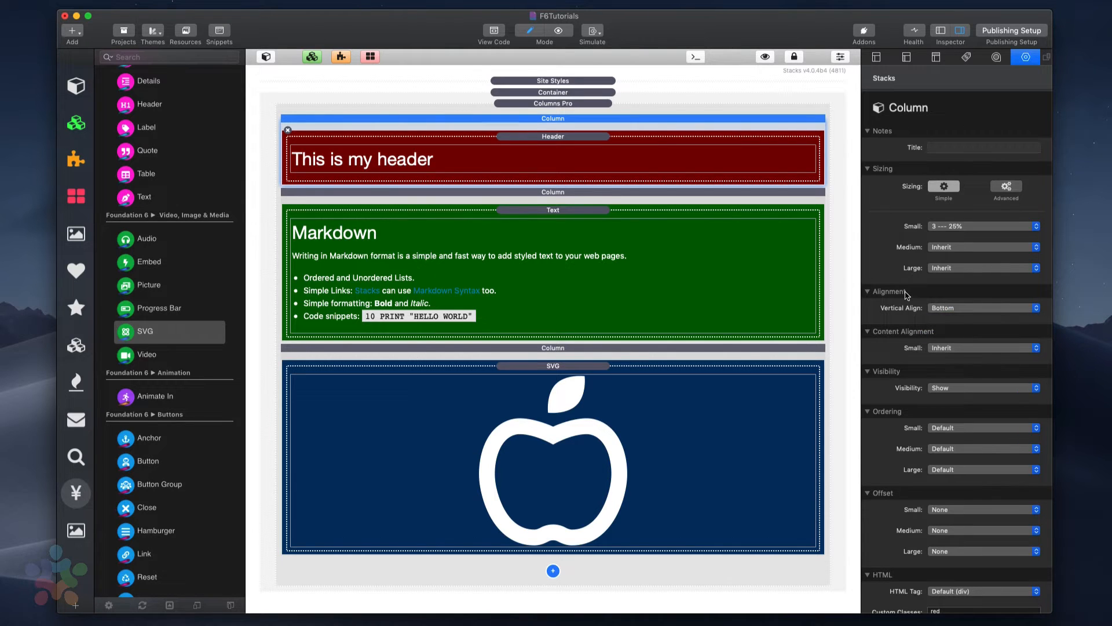
key("super+r")
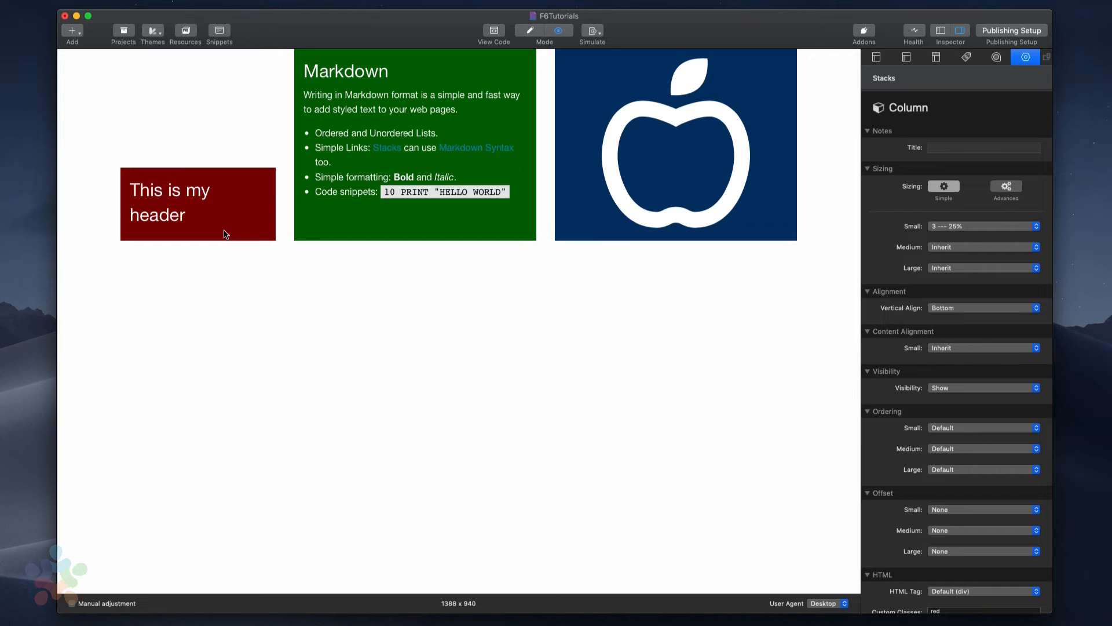
Step: Wrap the header in the red column and the Markdown text in the green column each in a 1 Column stack
left_click(576, 107)
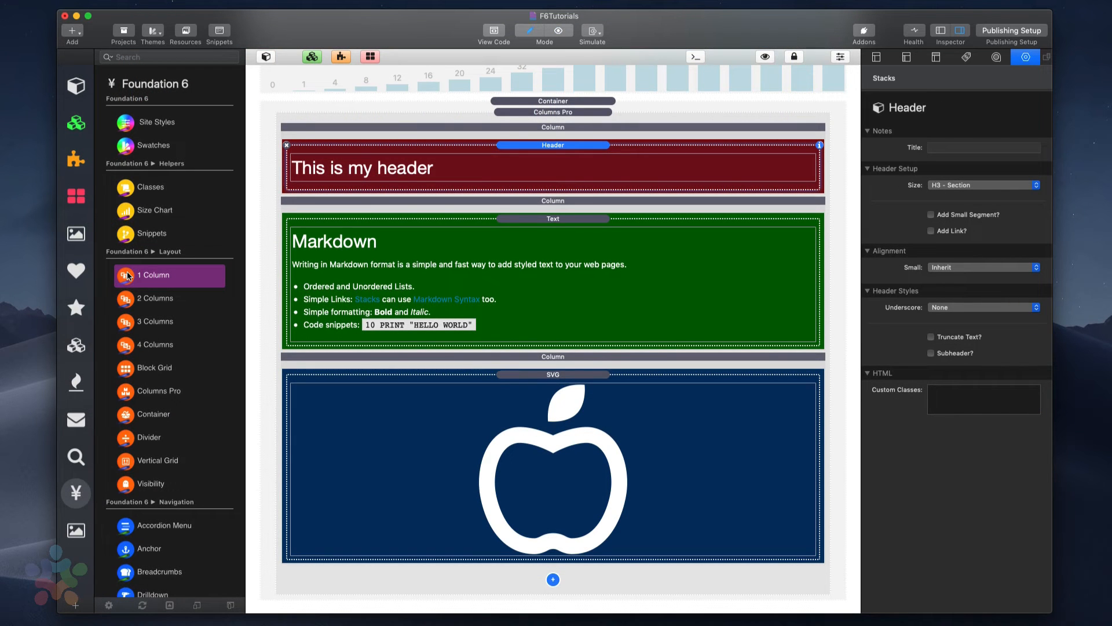
left_click_drag(129, 276, 560, 148)
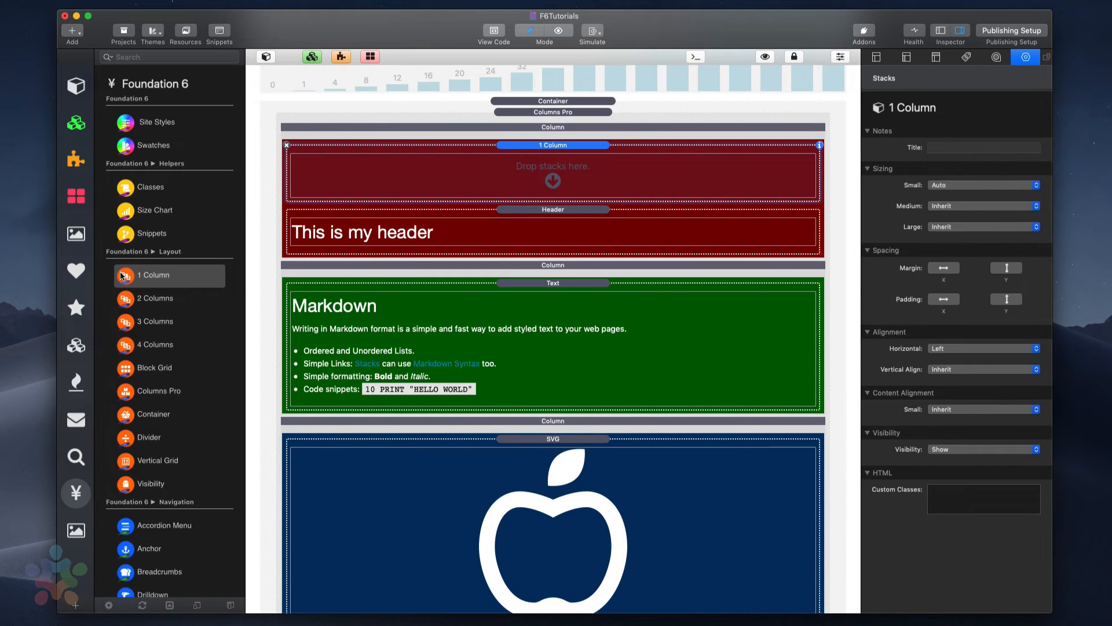
left_click_drag(121, 275, 588, 293)
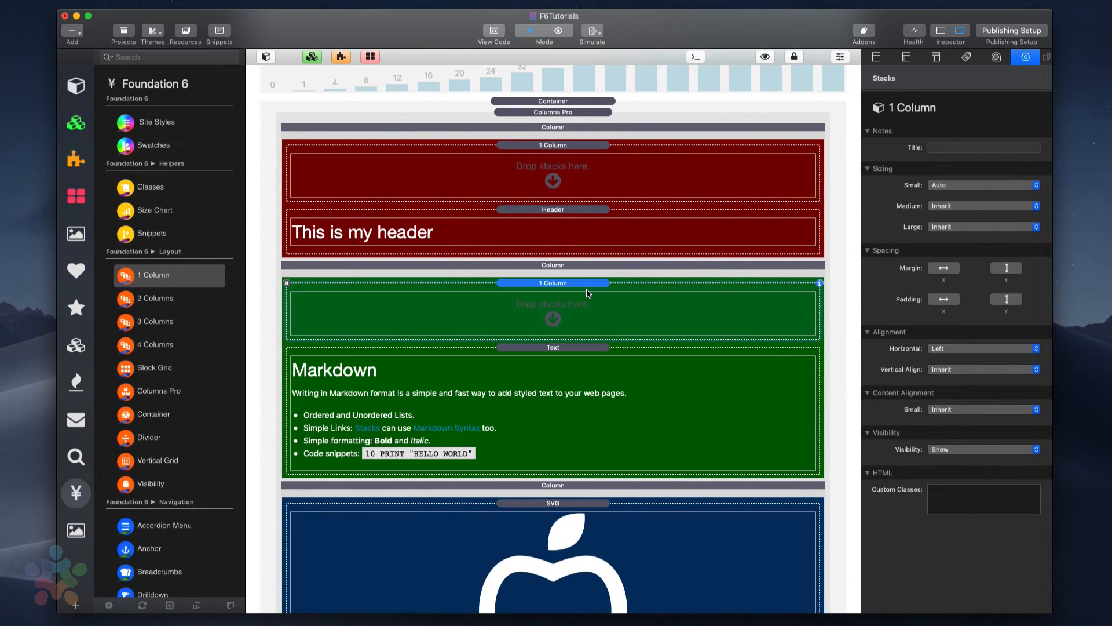
left_click_drag(559, 347, 565, 325)
left_click_drag(559, 210, 578, 177)
Step: Set the vertical alignment of the header's 1 Column stack to Middle after trying Bottom
left_click(567, 146)
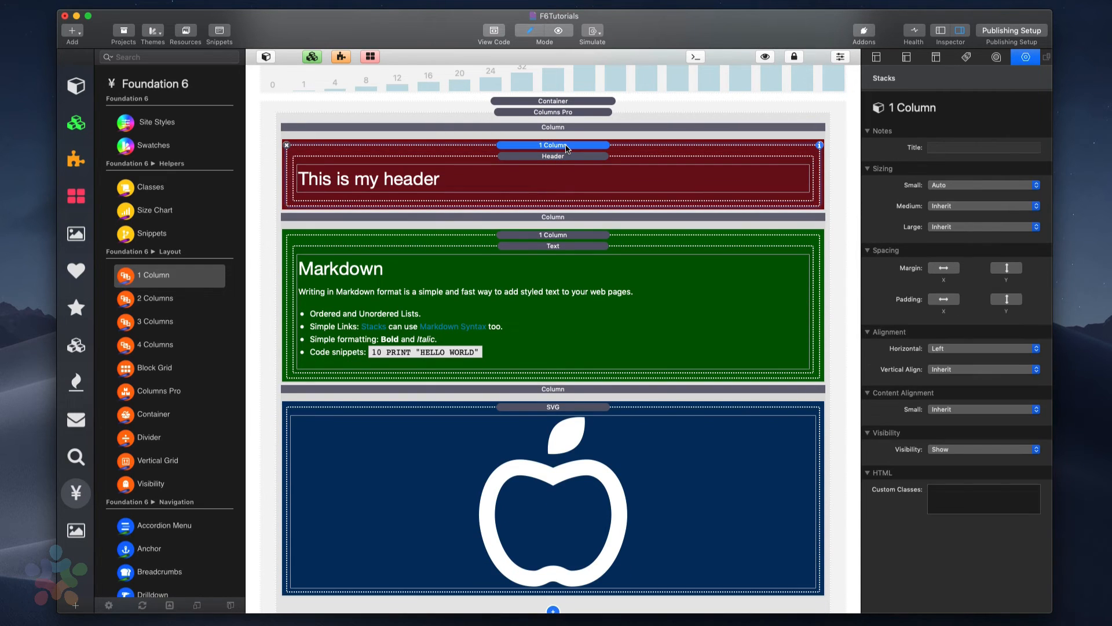
left_click(948, 371)
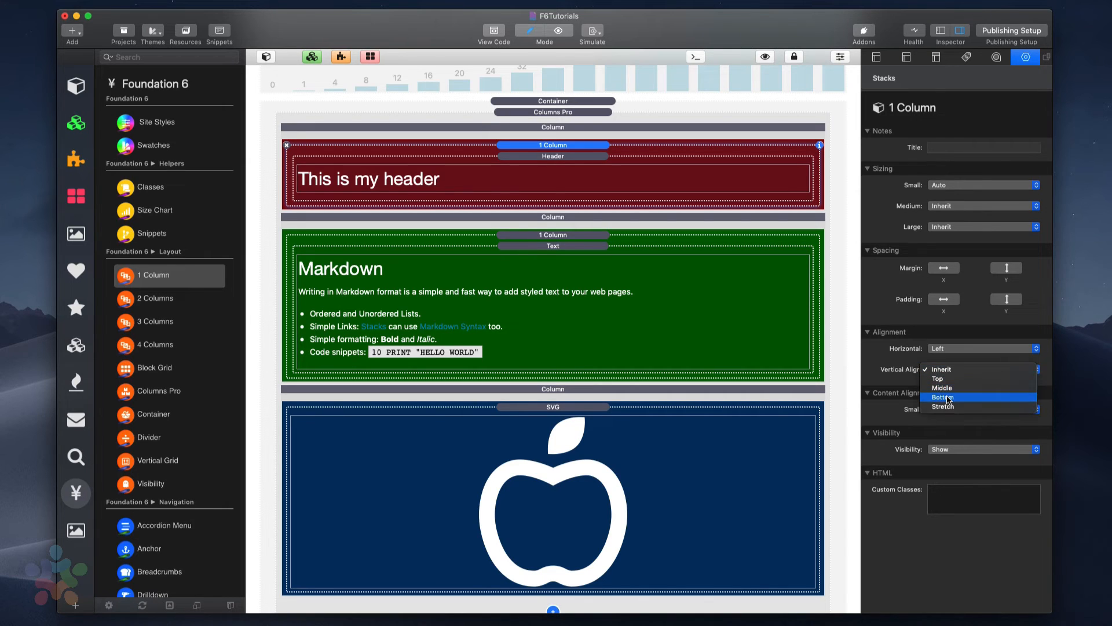
left_click(949, 400)
left_click(950, 369)
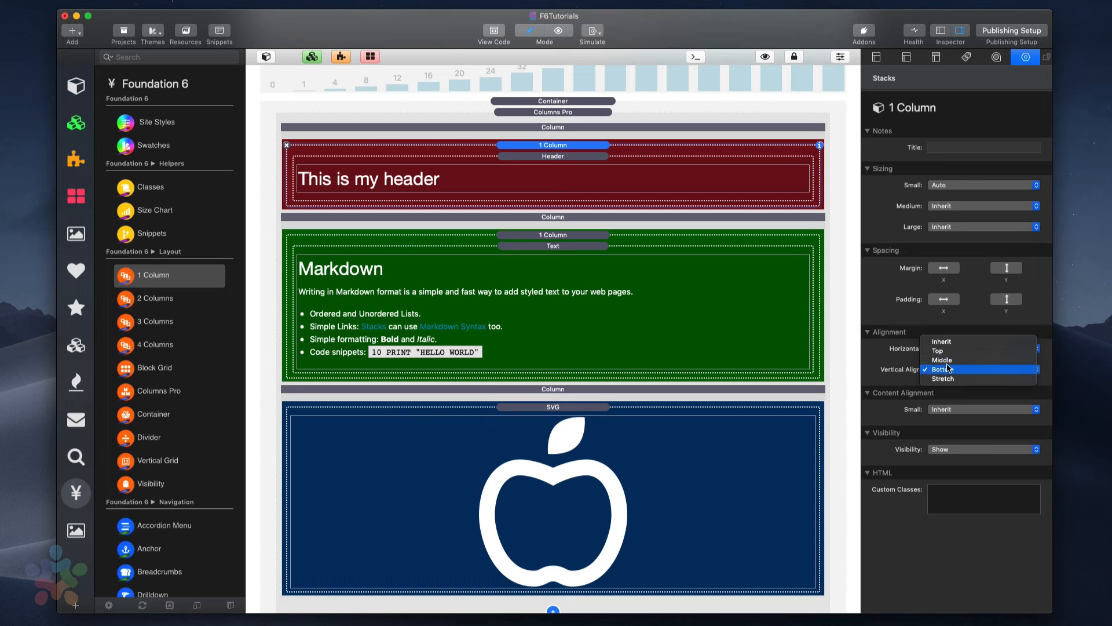
left_click(947, 359)
Step: Set the vertical alignment of the Markdown text's 1 Column stack in the green column to Middle
left_click(643, 243)
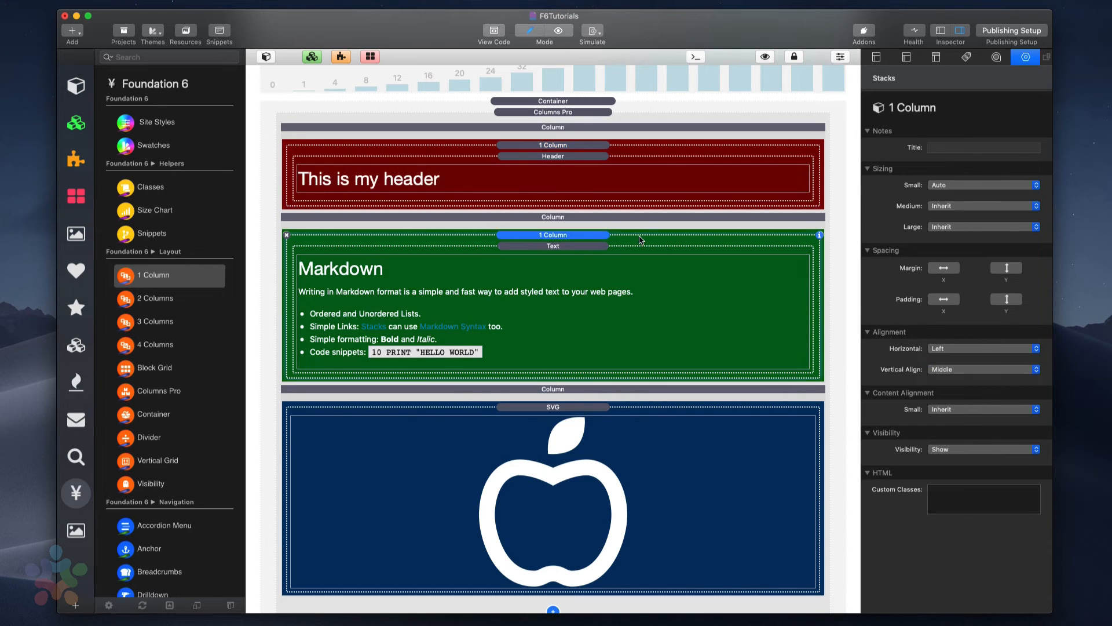
left_click(953, 369)
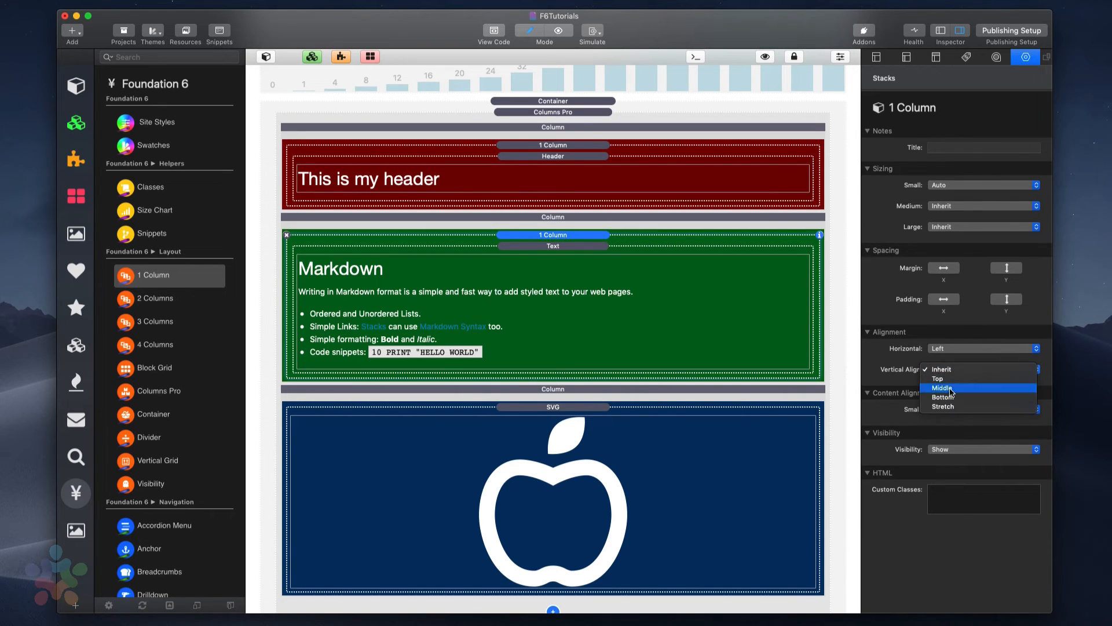
left_click(950, 388)
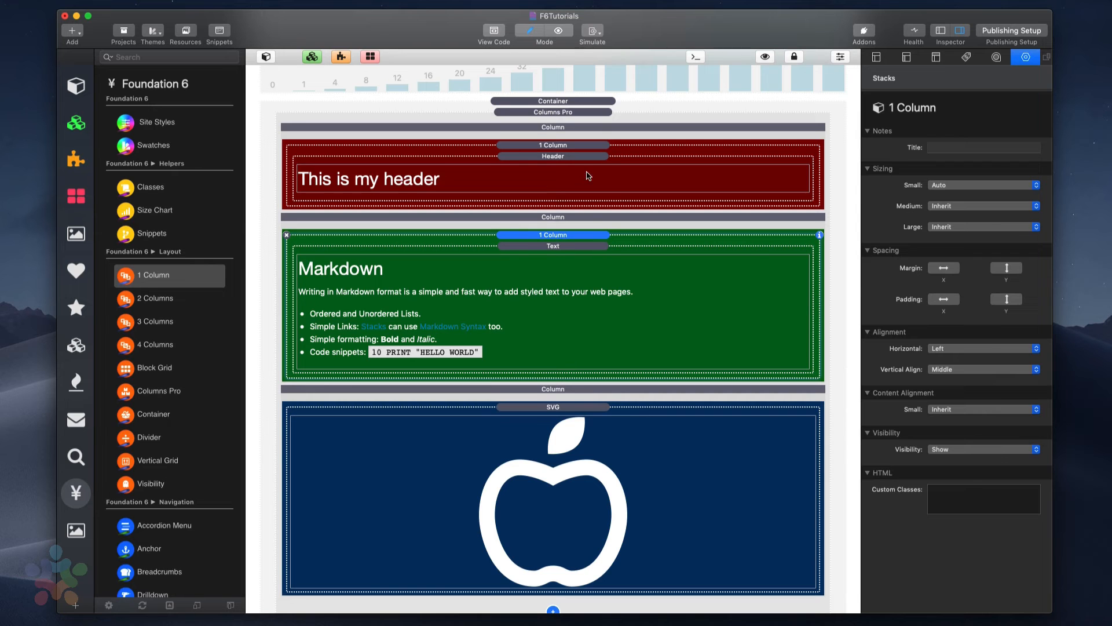
Step: Review the Height swatch's class name and its height options, keeping the height at Full Container Height
scroll(588, 176, "up", 5)
scroll(587, 176, "up", 2)
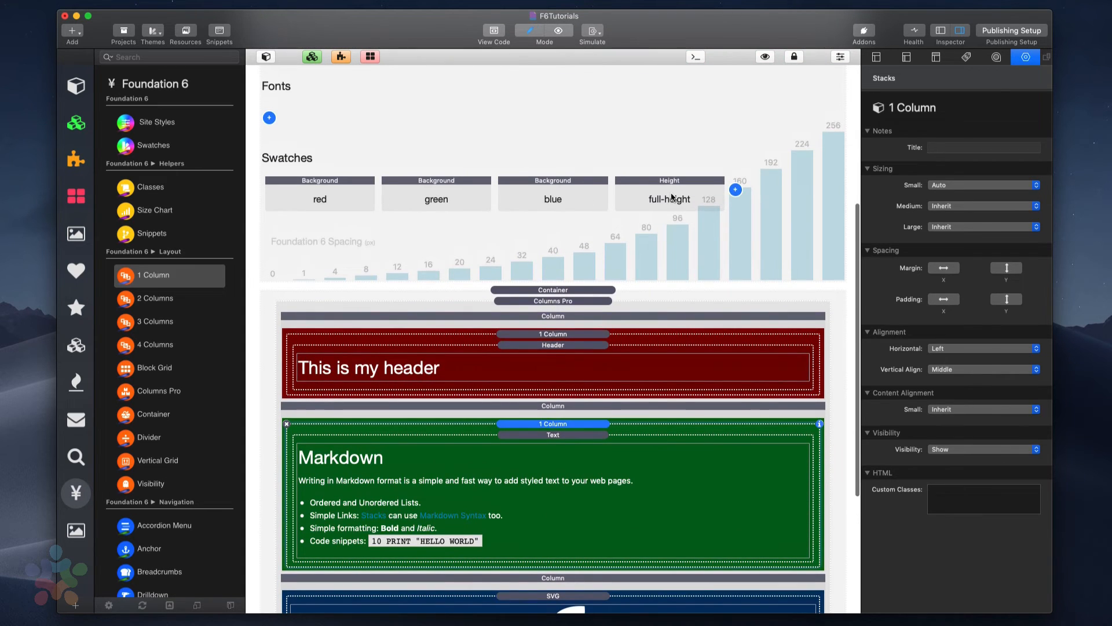
left_click(673, 197)
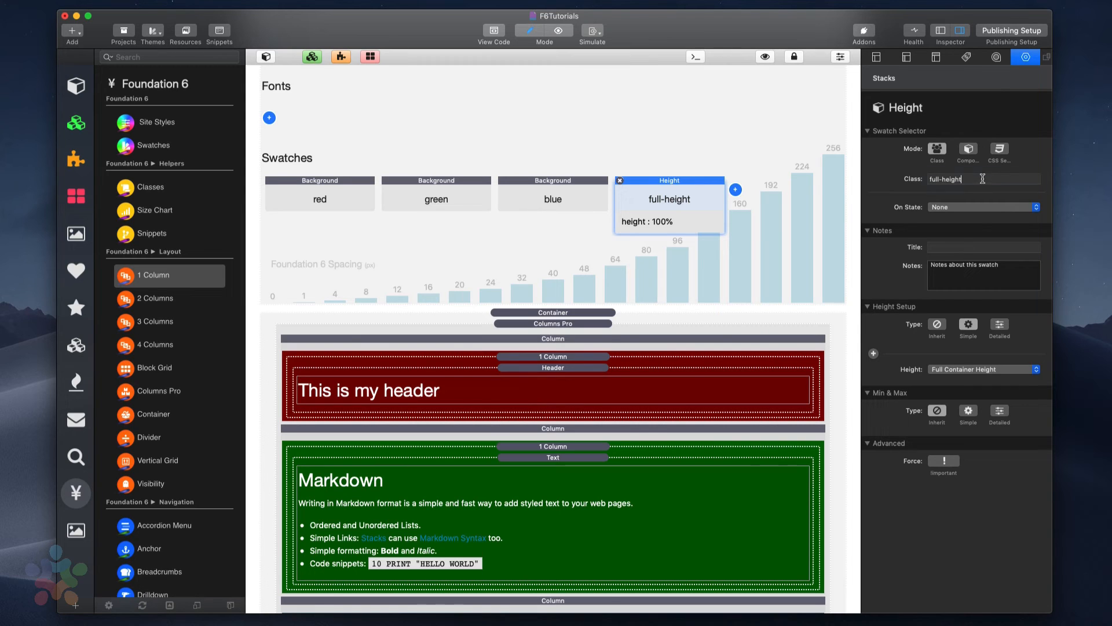
left_click(984, 179)
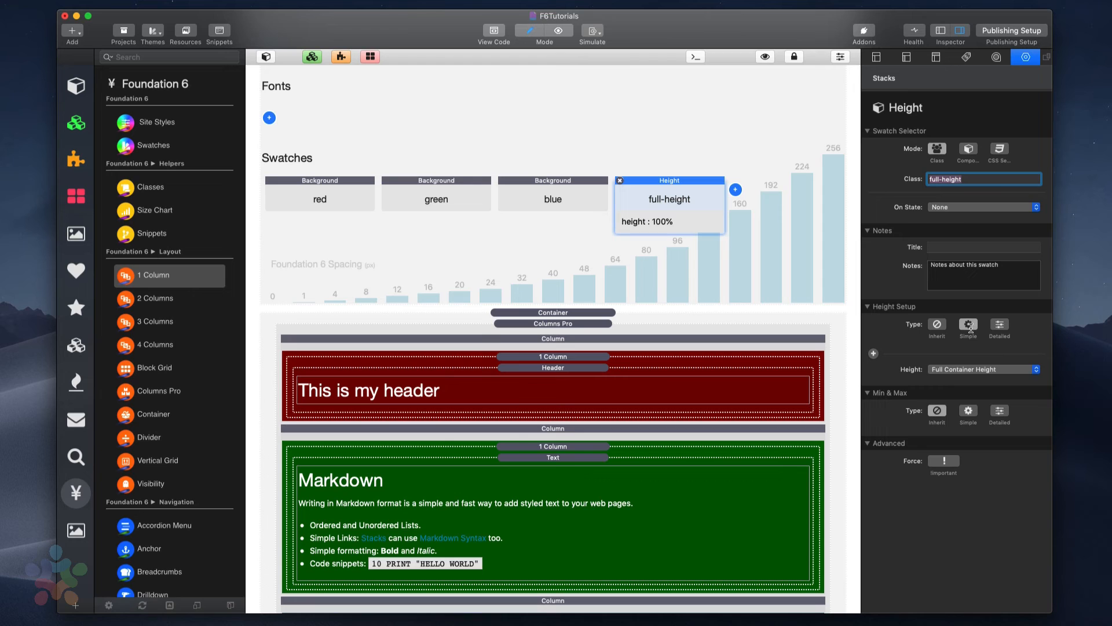
left_click(966, 370)
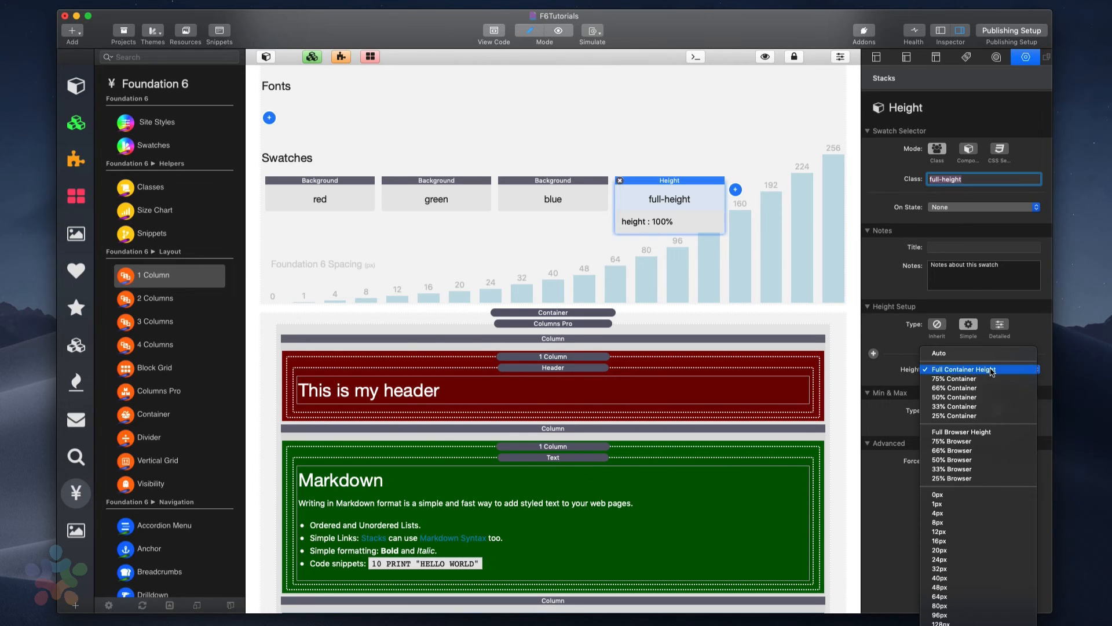
left_click(992, 372)
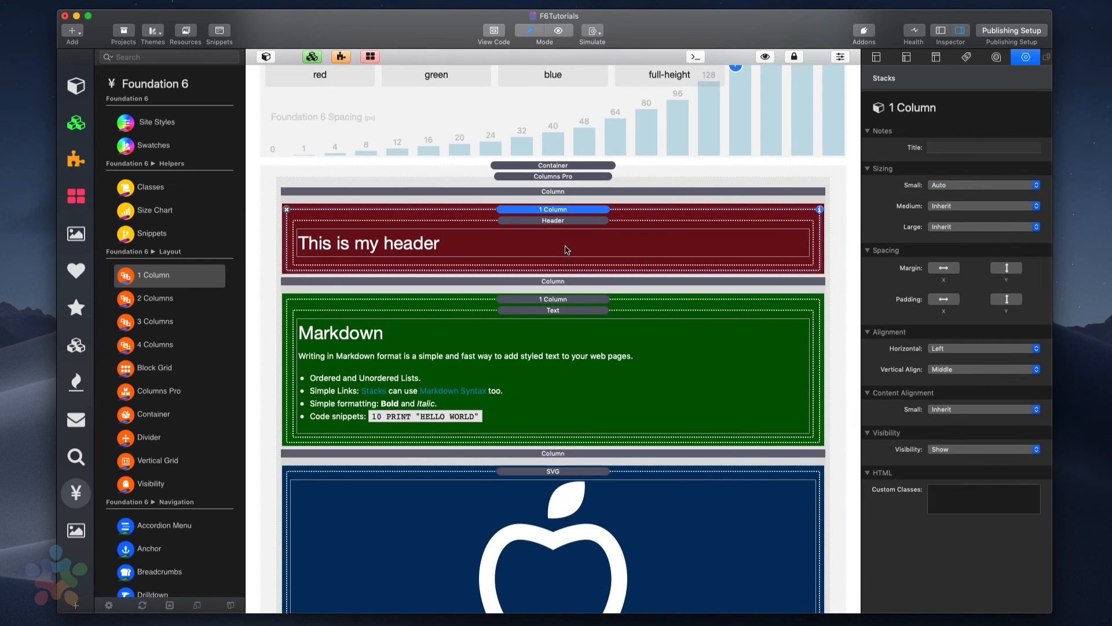
Step: Add the custom class full-height to the header's 1 Column stack in the red column
scroll(566, 250, "down", 2)
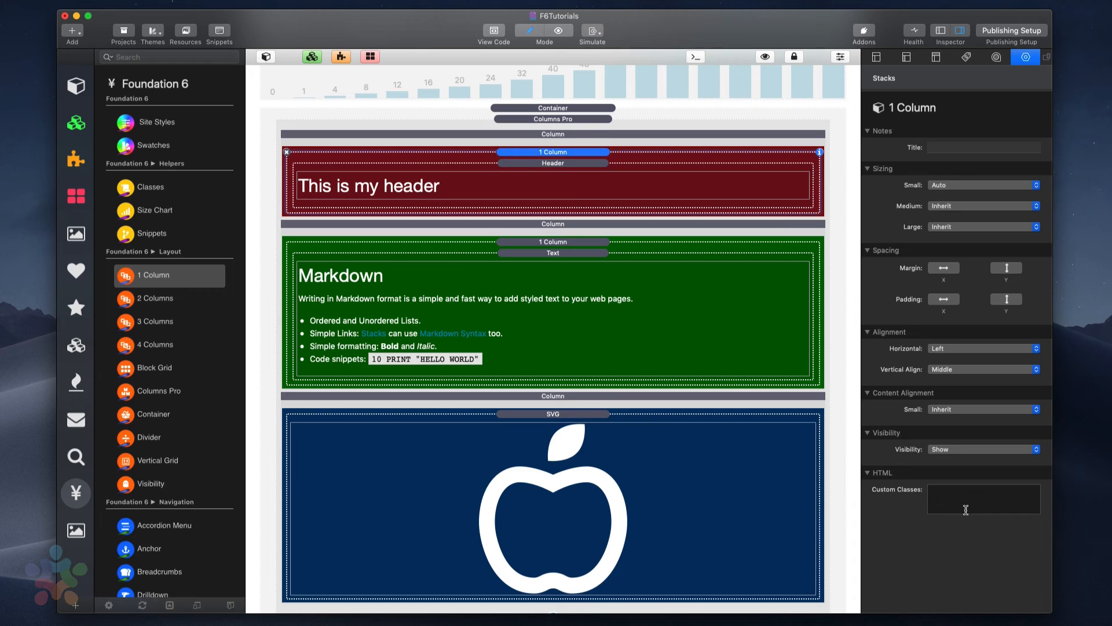
type("full-height")
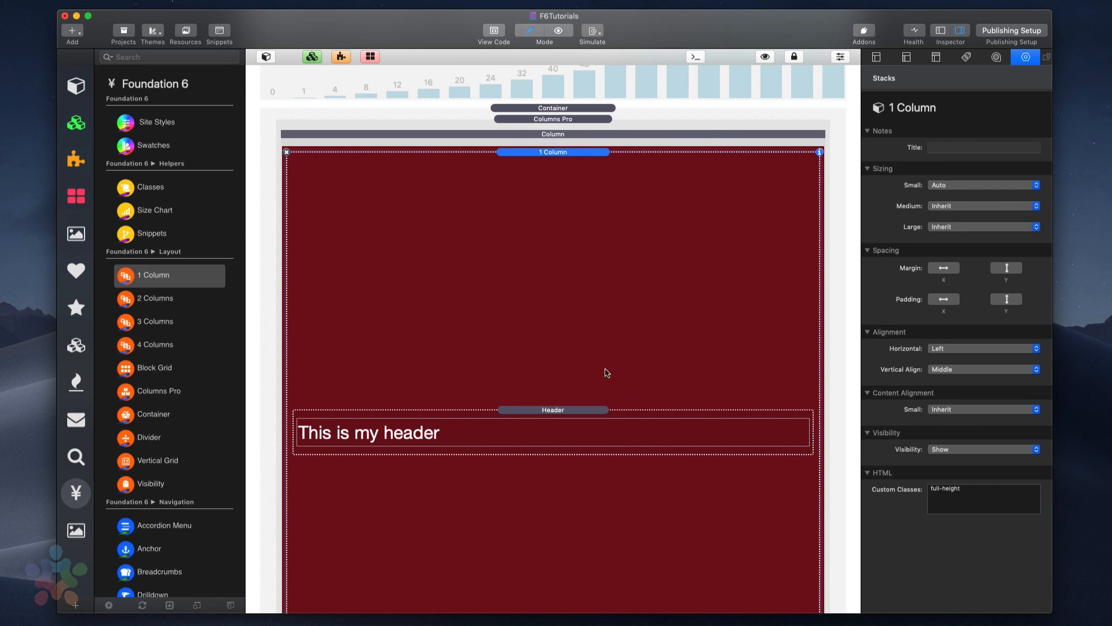
Step: Copy the header stack's full-height custom class to the Markdown text's 1 Column stack and preview the page
scroll(582, 362, "down", 2)
scroll(582, 362, "down", 10)
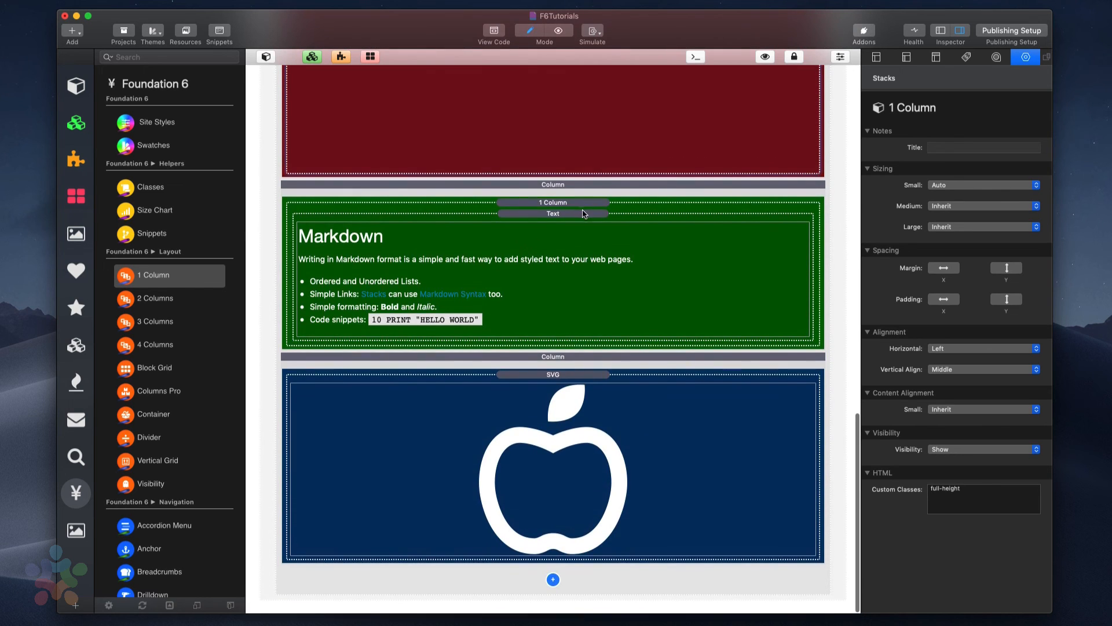
triple_click(982, 488)
key("super+c")
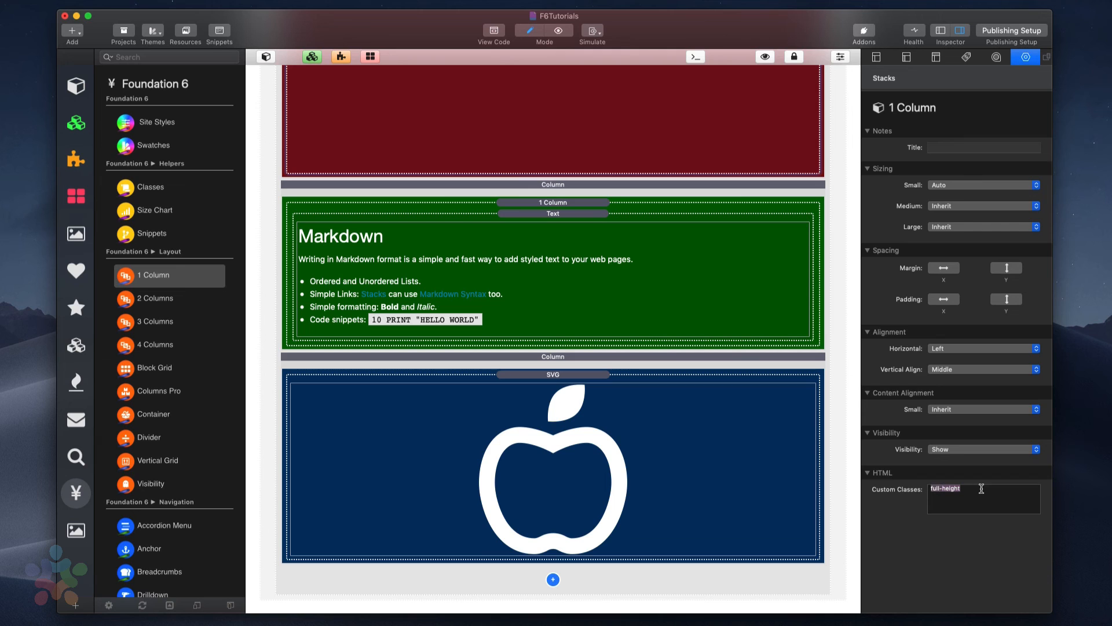
left_click(601, 205)
left_click(969, 502)
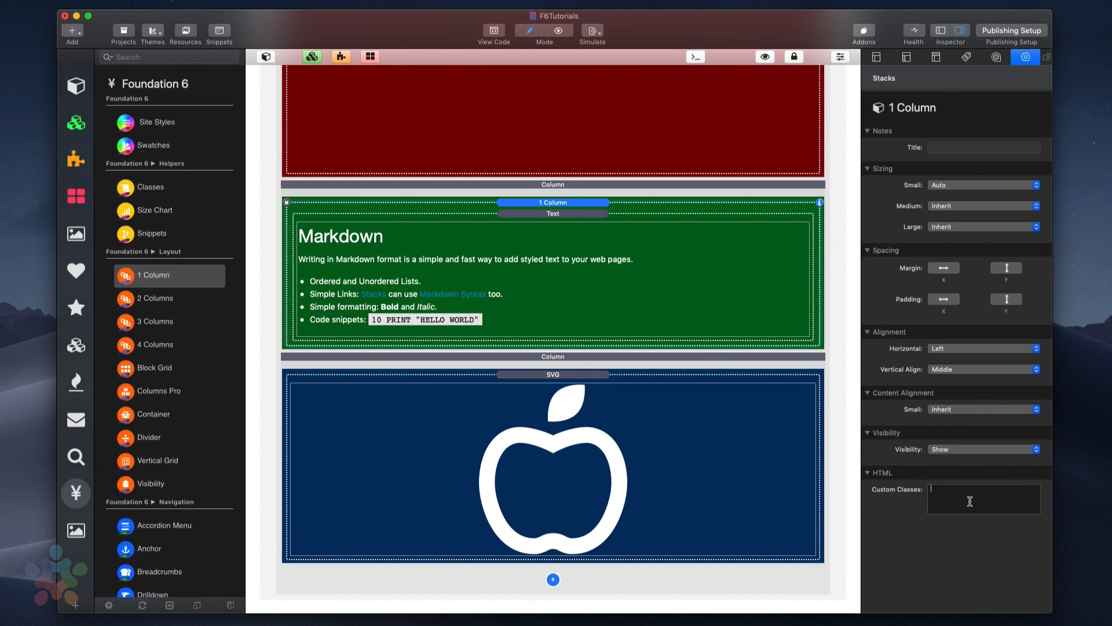
key("super+v")
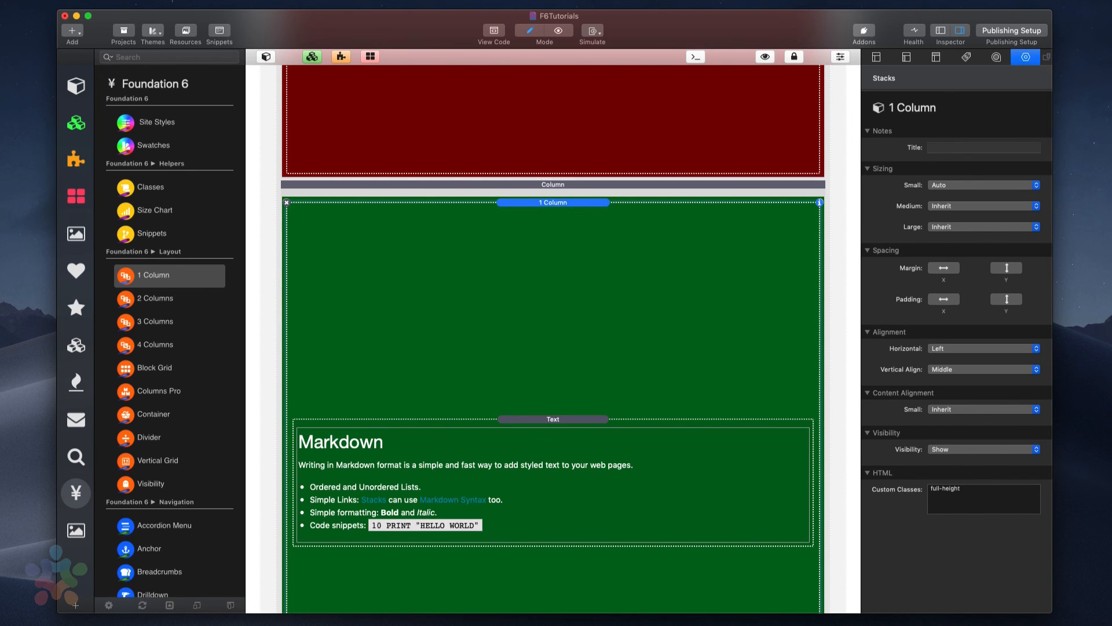
key("super+r")
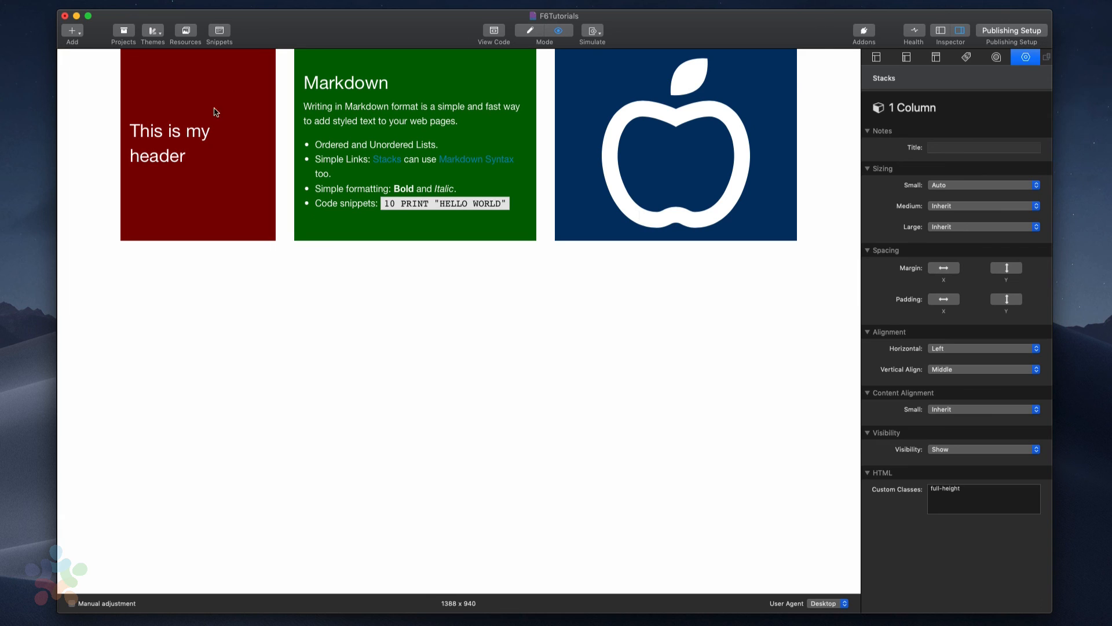